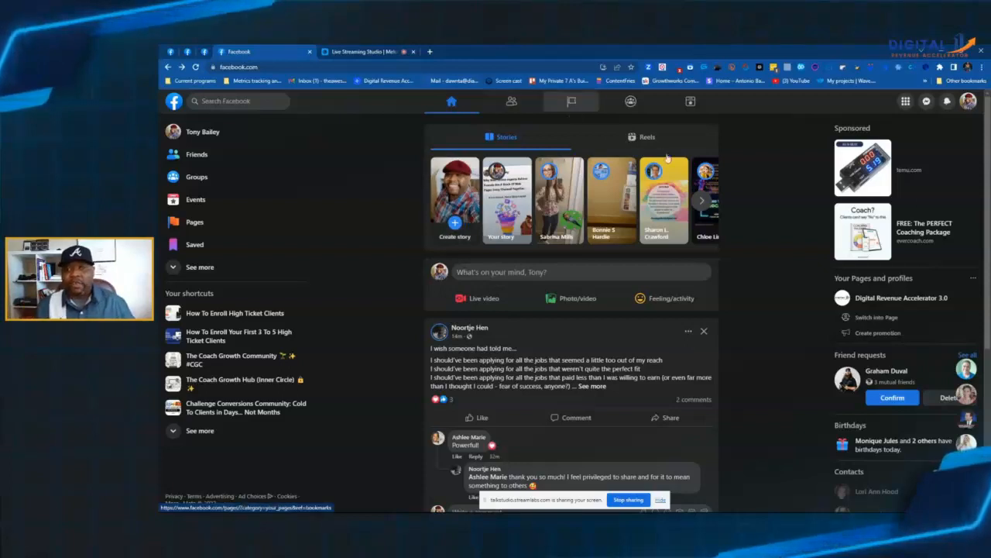
Step: In the Friend Connector extension's settings, start a message segment titled "tst 1" and add the message block "Hey {First_Name}"
left_click(803, 69)
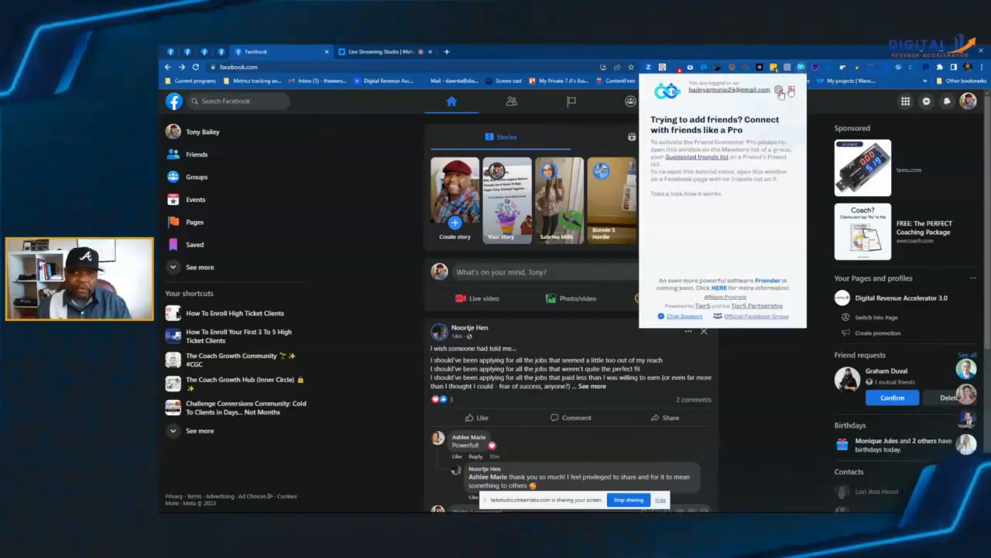
left_click(780, 91)
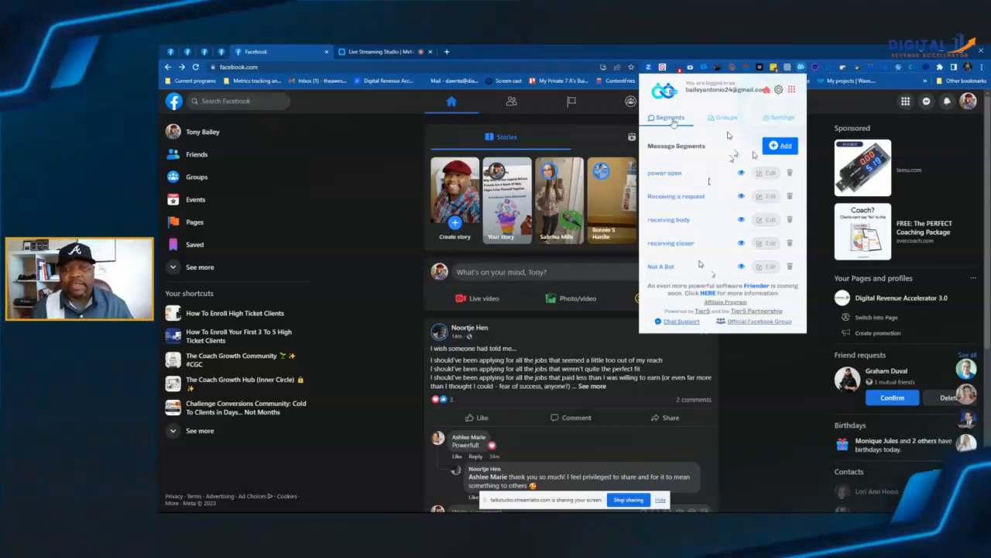
left_click(775, 144)
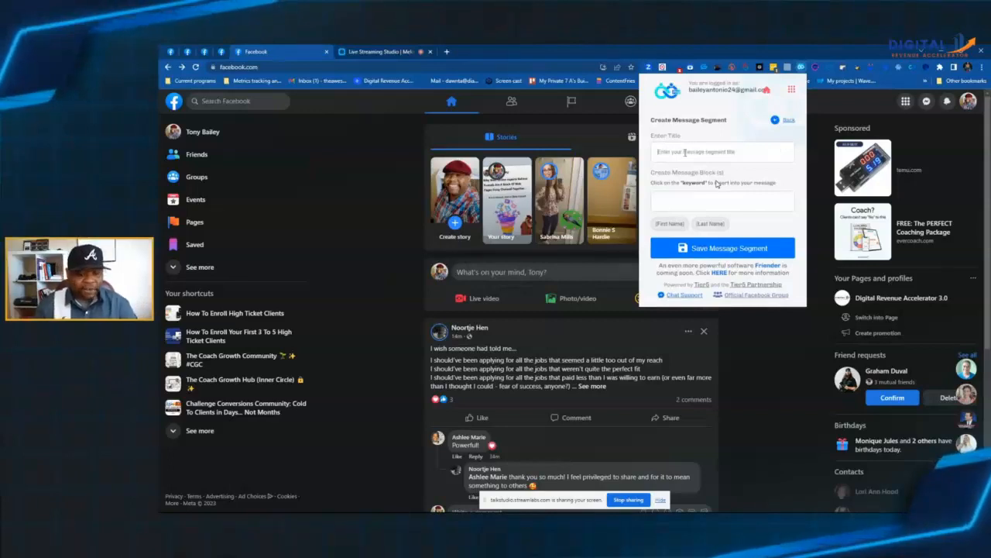
type("bd 1")
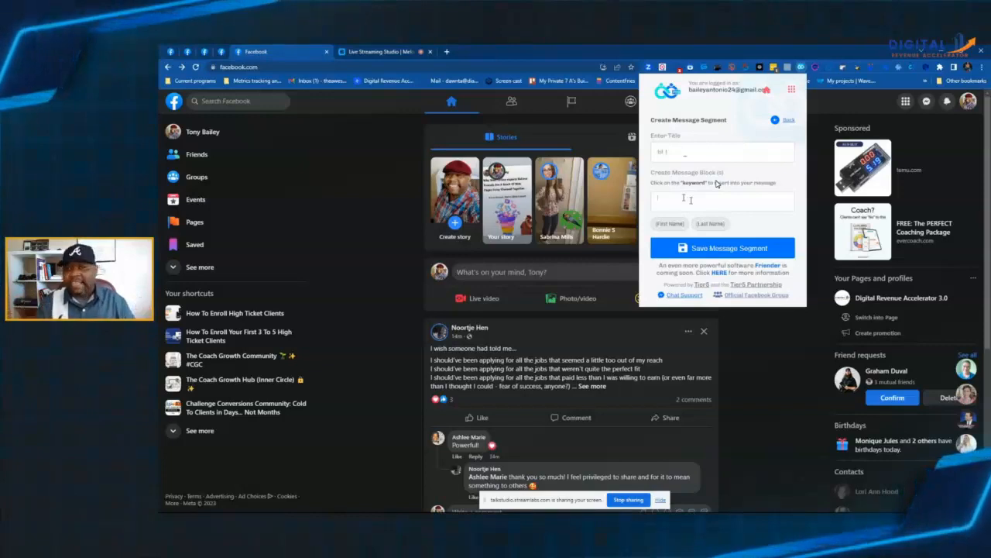
type("Hey")
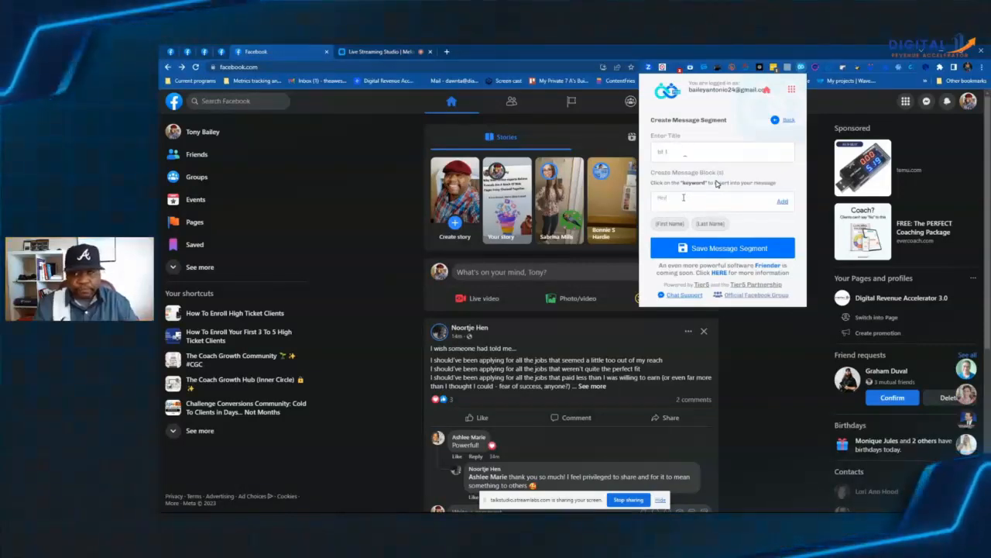
left_click(669, 224)
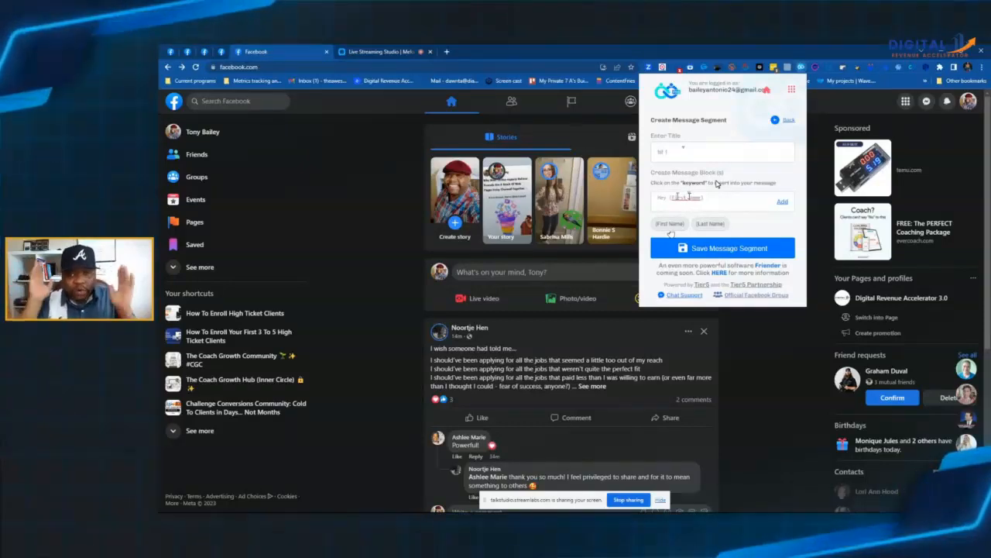
left_click(782, 203)
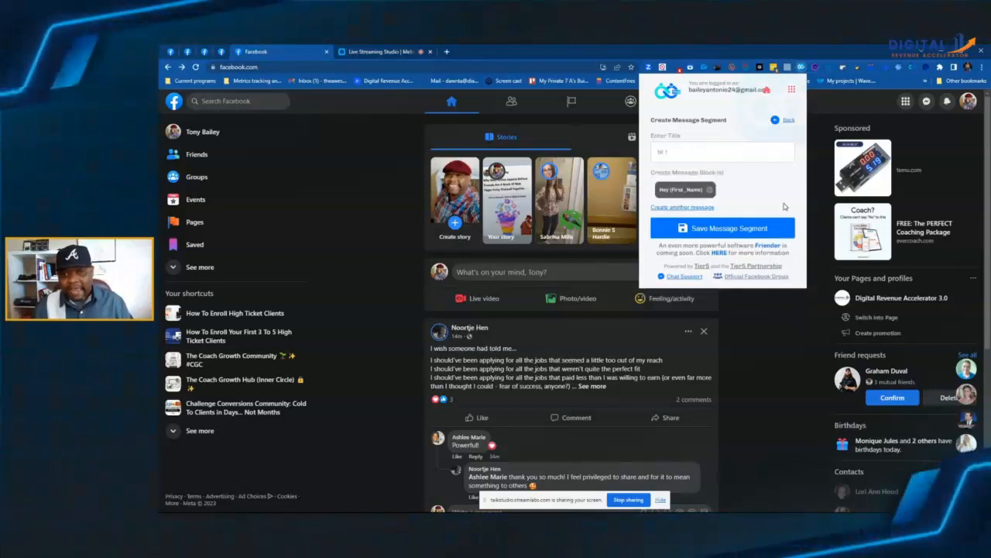
Step: Add a second message block reading "Hello {First_Name}" to the tst 1 segment
left_click(676, 208)
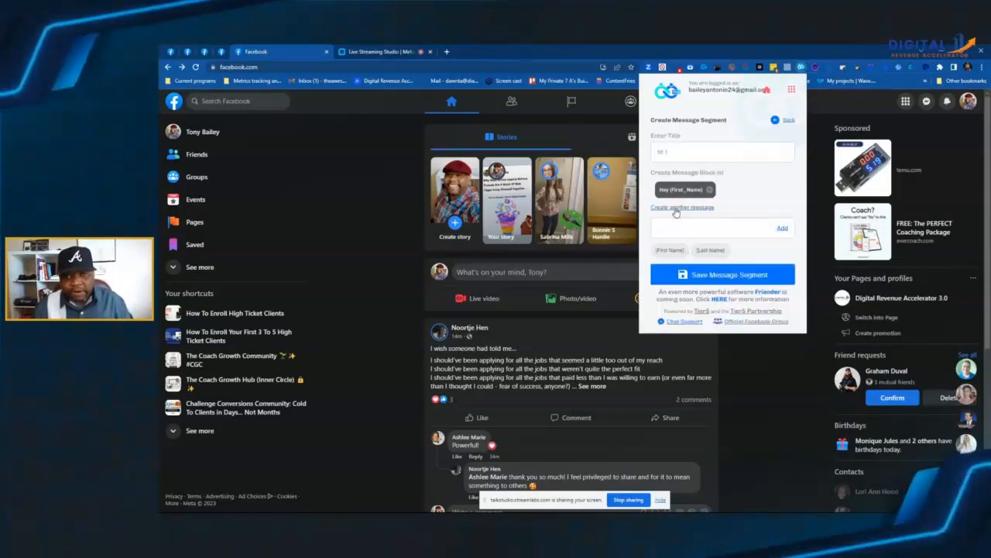
type("test")
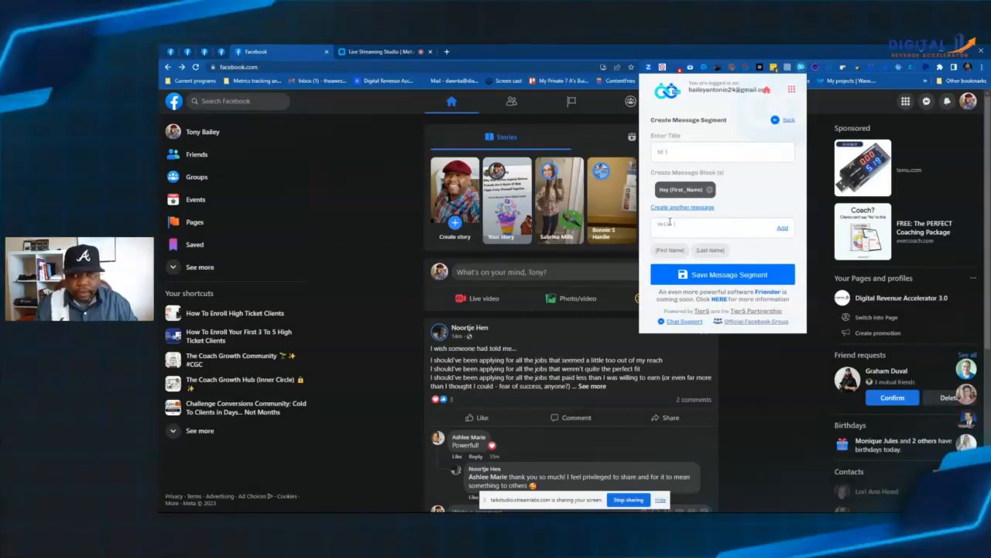
left_click(670, 250)
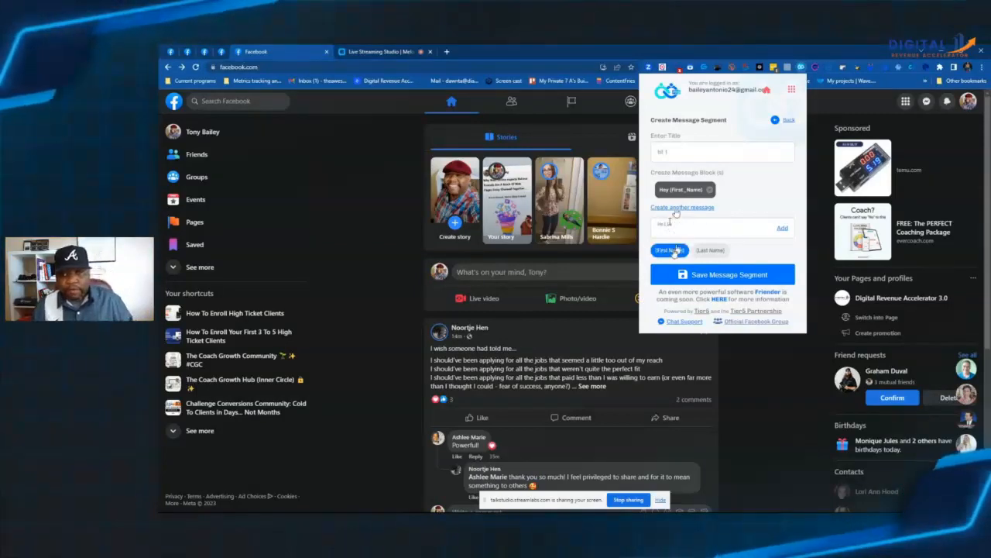
left_click(782, 229)
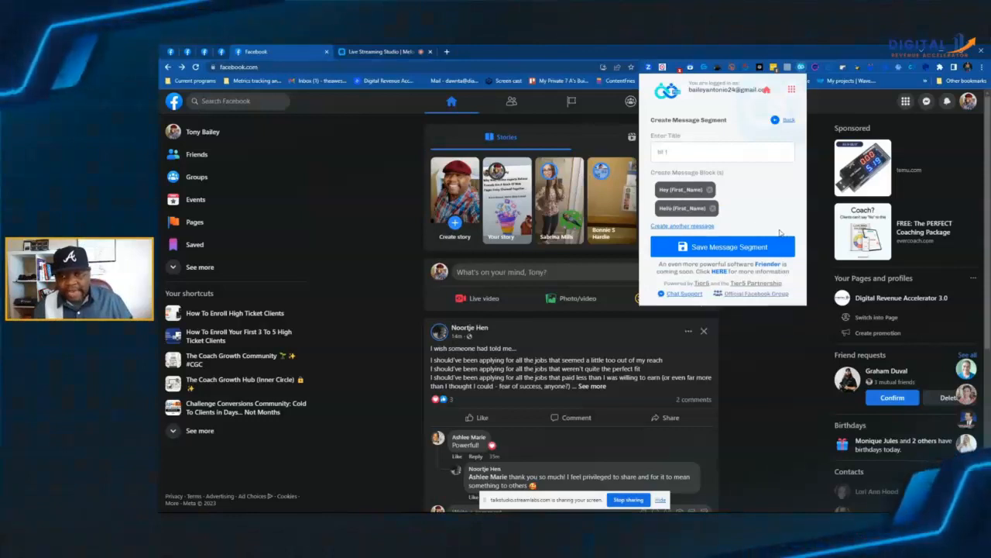
Step: Add a third message block reading "{First_Name} hey!" and save the tst 1 message segment
left_click(665, 242)
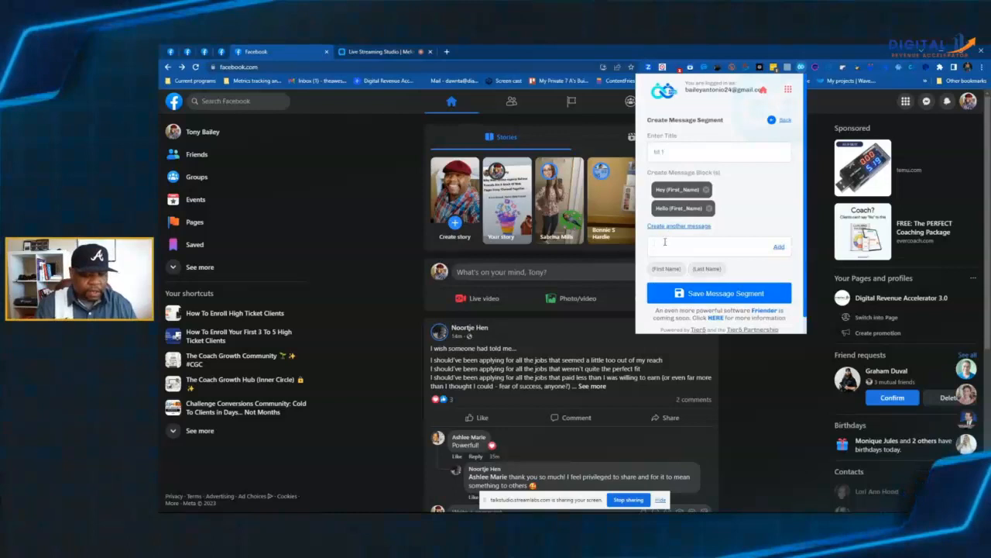
left_click(664, 269)
type("ney")
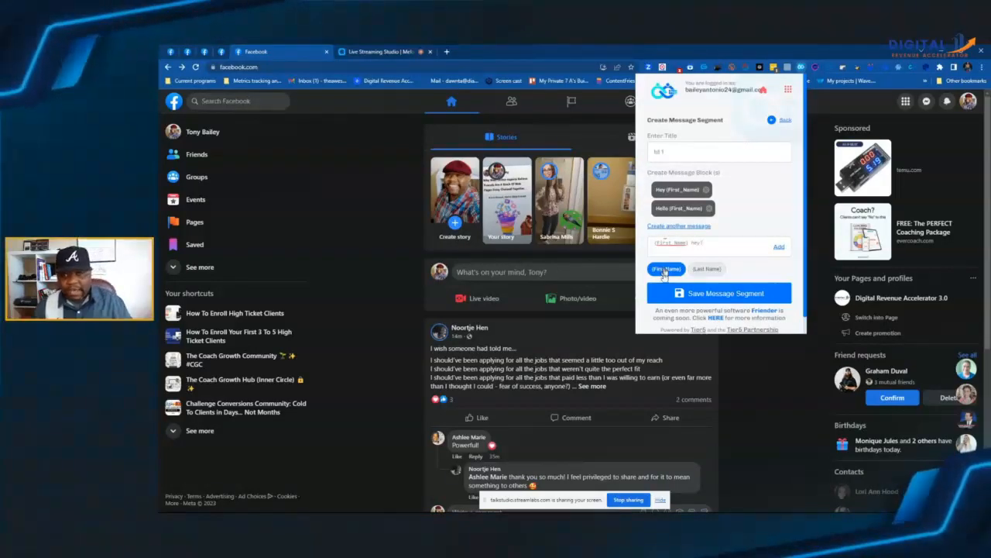
left_click(777, 247)
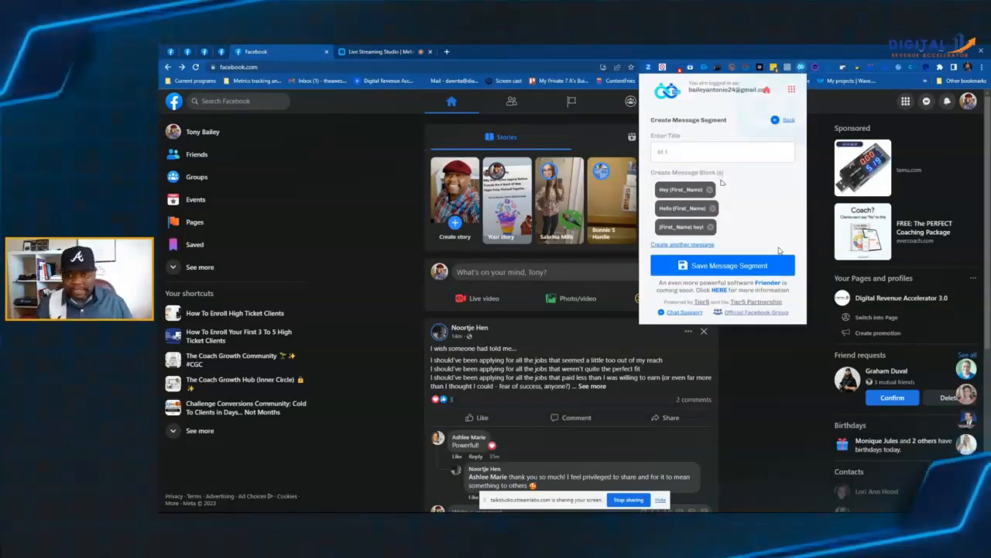
left_click(696, 266)
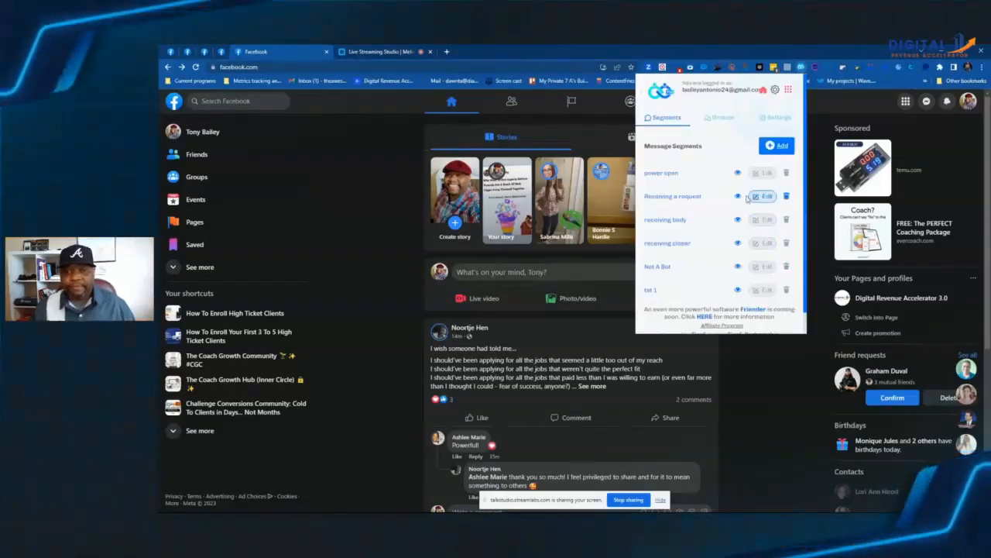
Step: Start another message segment titled "test 2" and add the message block "How are you today"
scroll(716, 249, "down", 1)
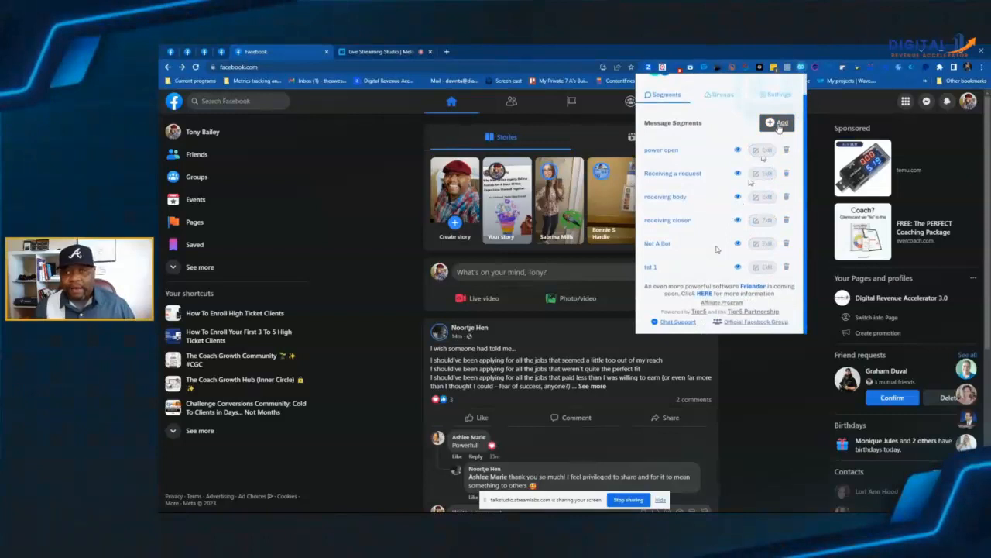
left_click(778, 124)
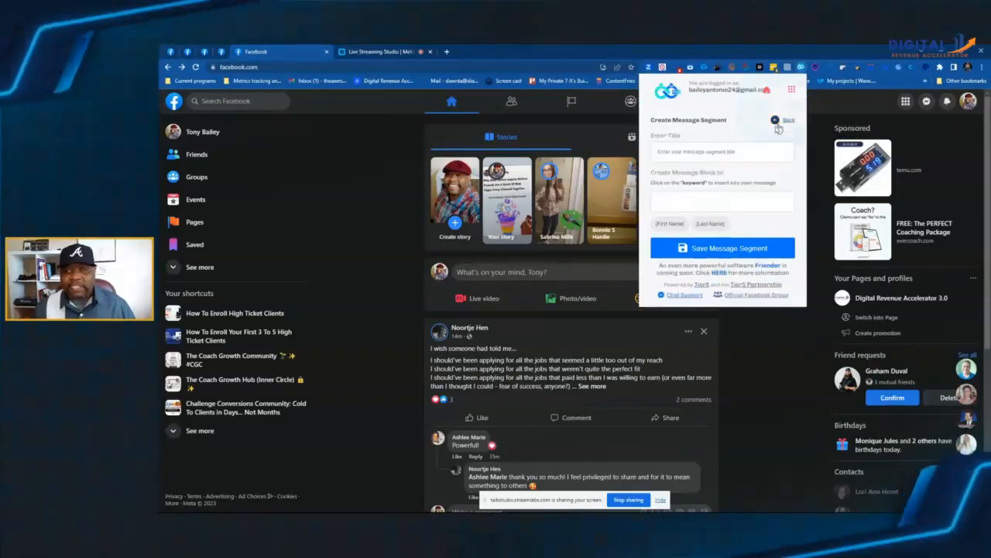
left_click(676, 158)
type("test 2")
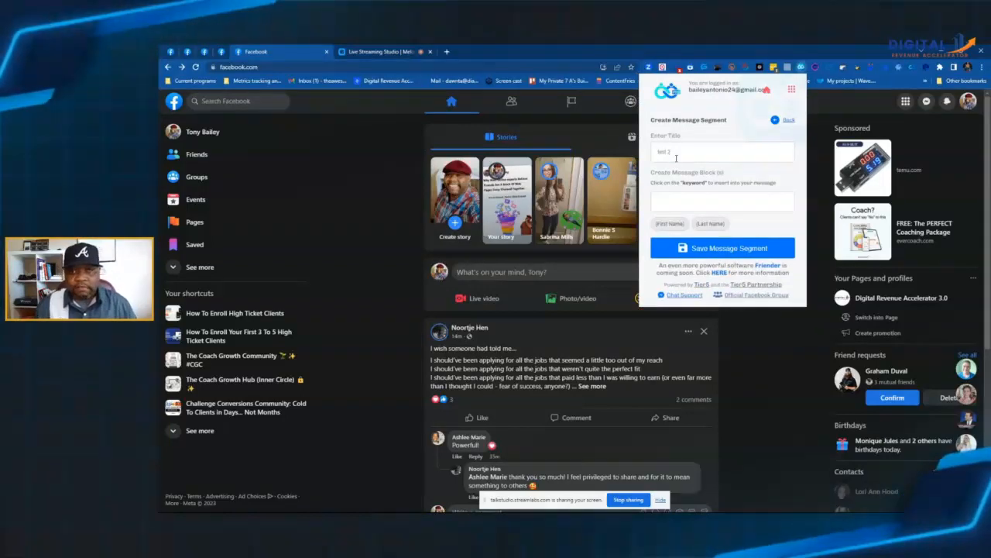
left_click(667, 196)
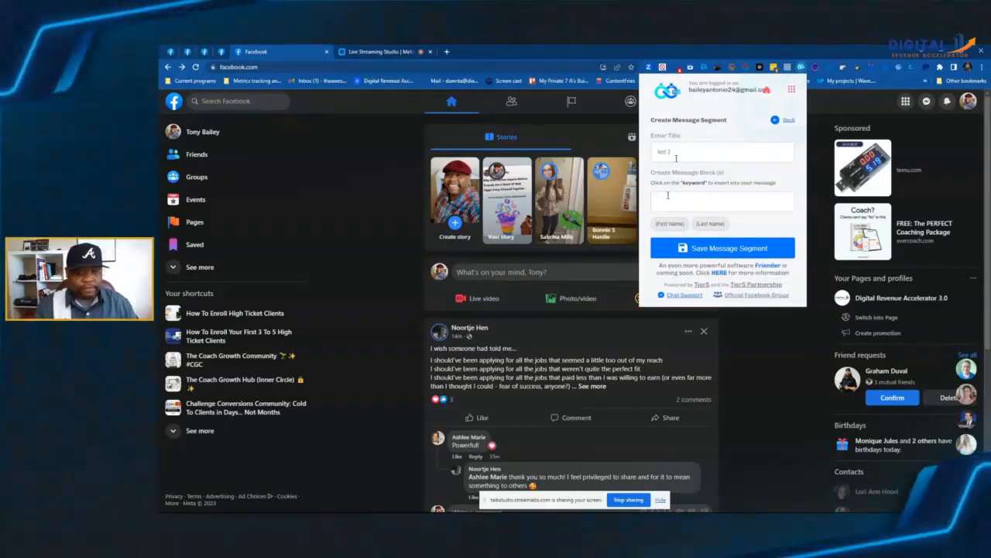
type("Hi")
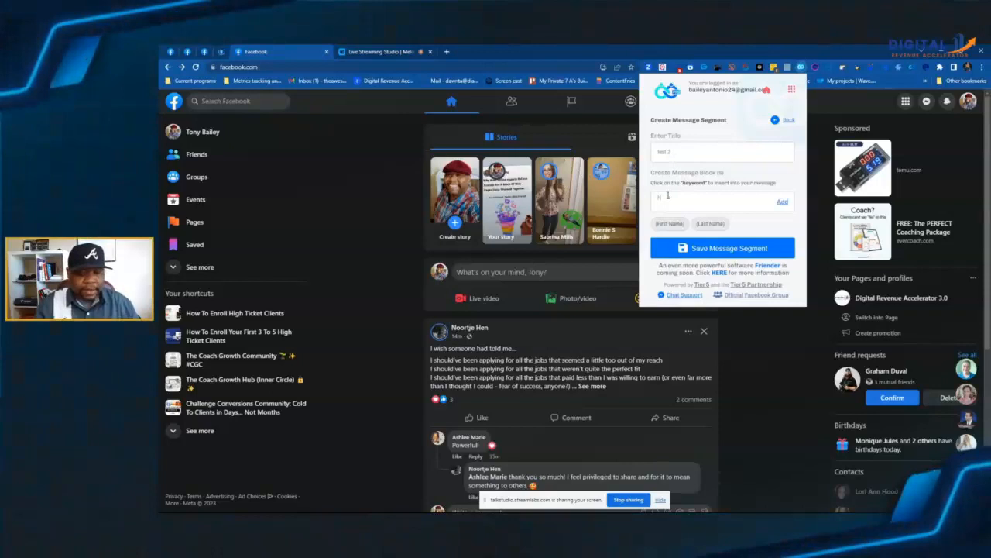
type("w are y")
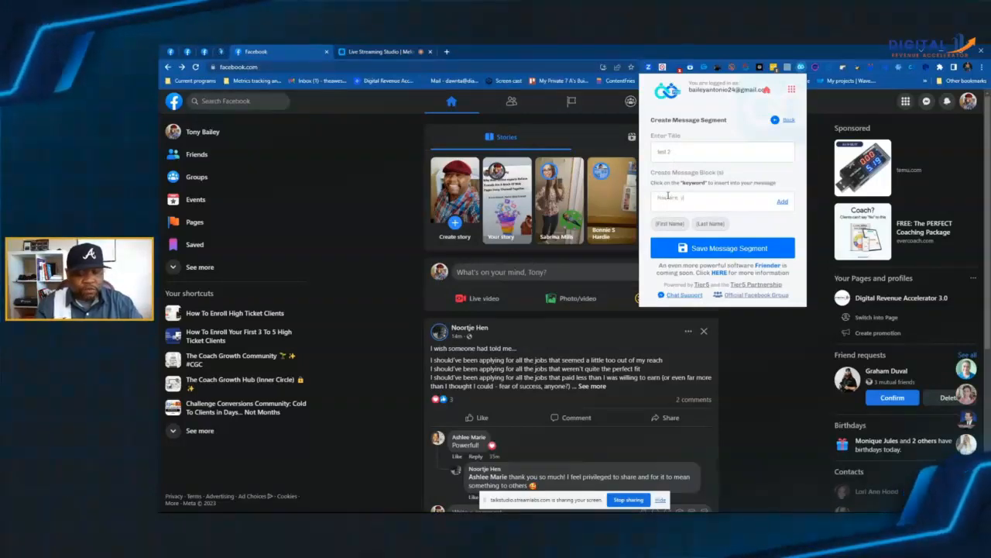
type("ou today,")
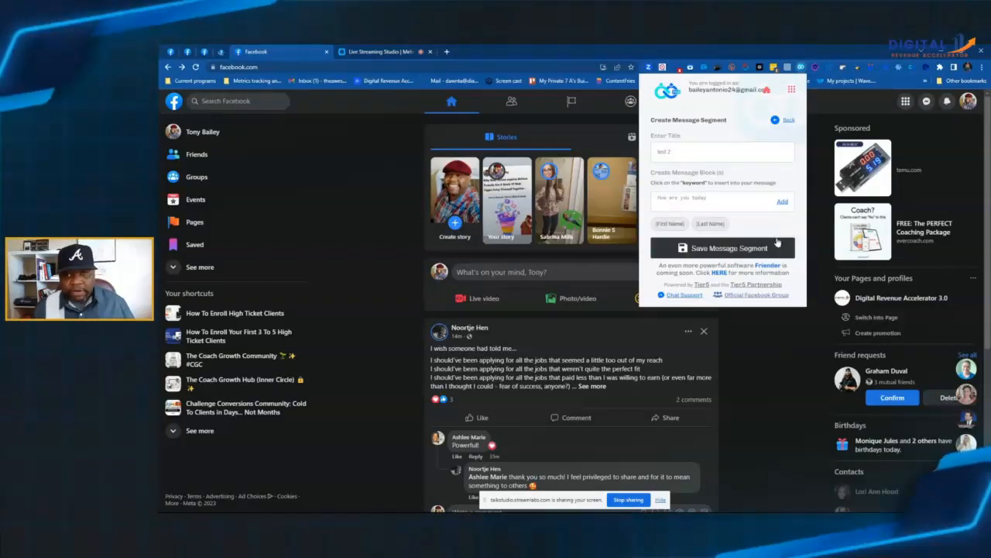
left_click(782, 201)
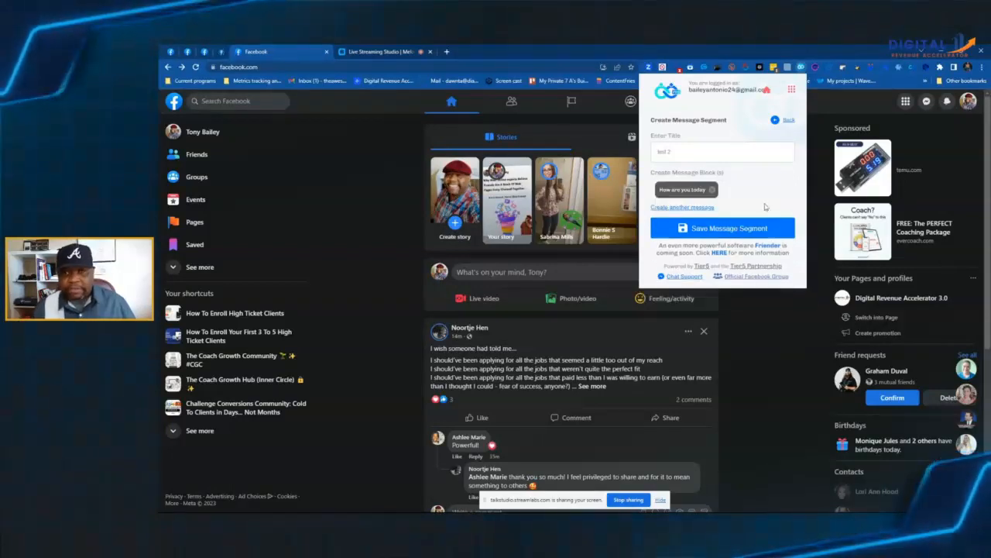
Step: Add a second message block reading "How have you been" to the test 2 segment
left_click(701, 208)
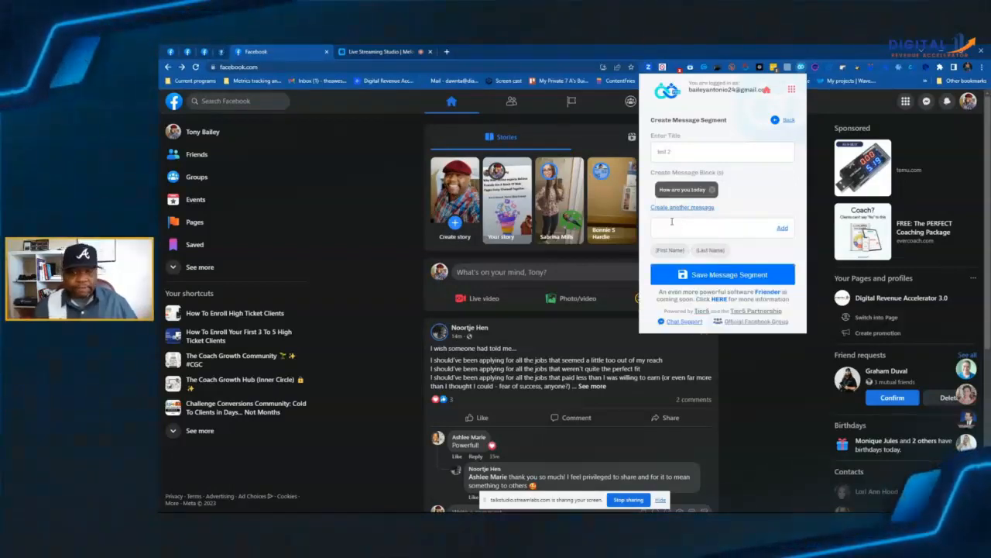
type("How have you beeen")
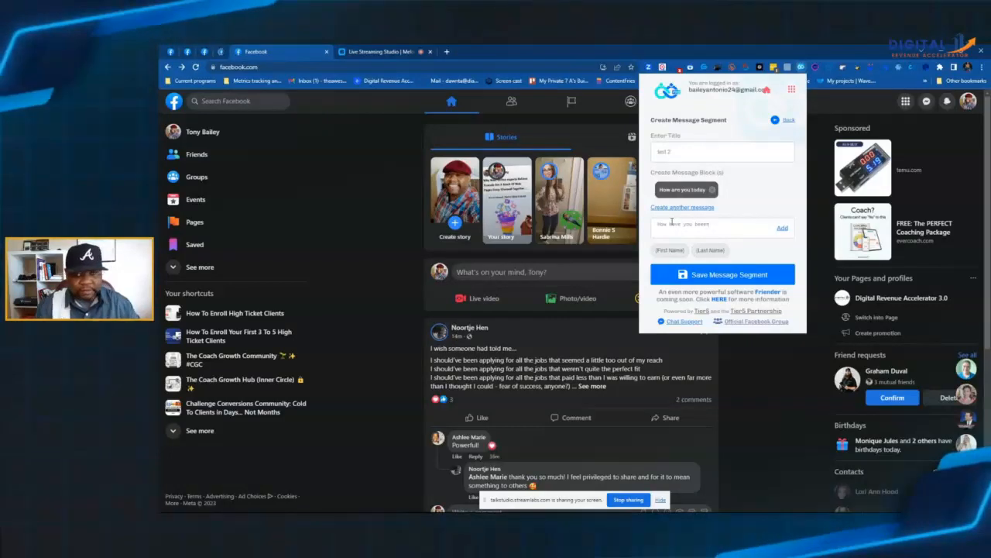
left_click(714, 226)
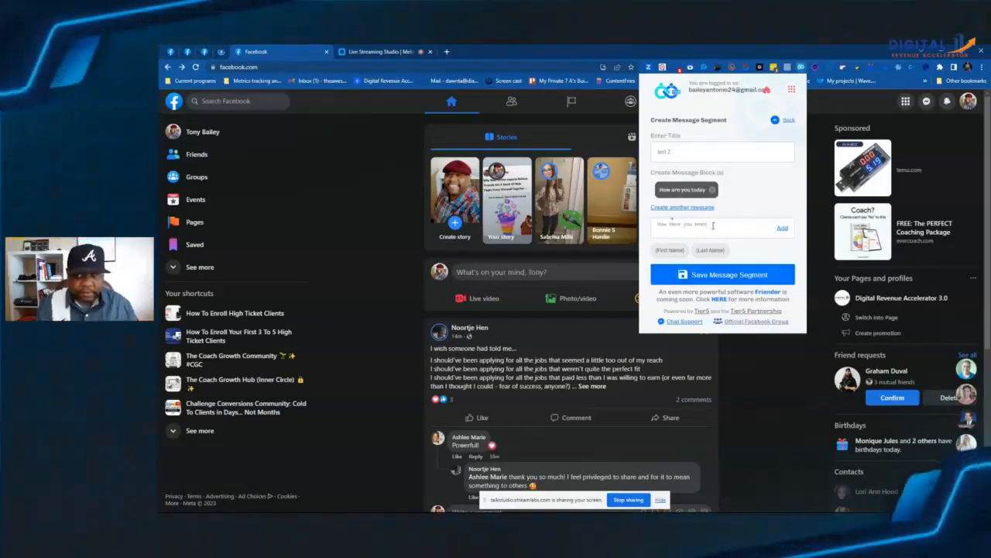
left_click(783, 229)
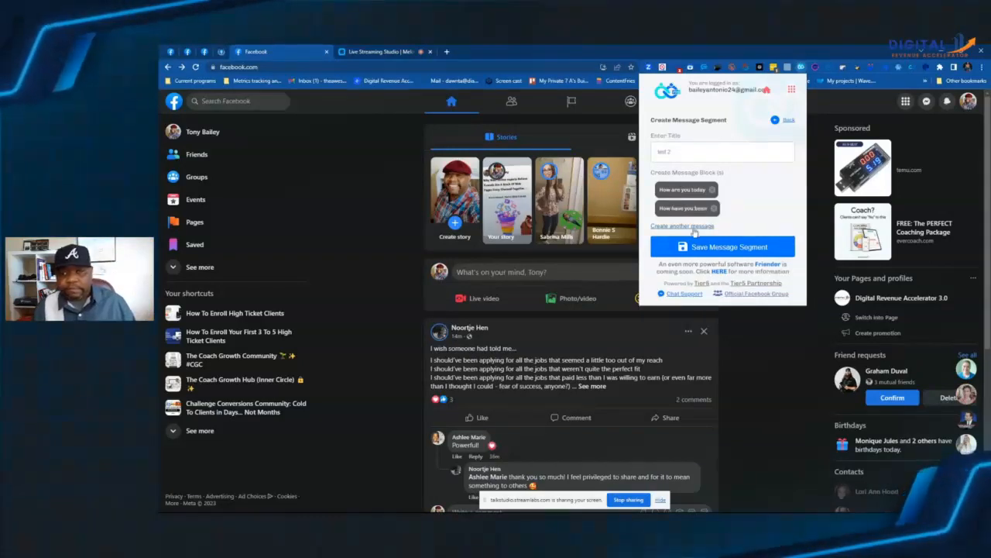
Step: Add a third message block reading "Hows it going today" and save the test 2 message segment
left_click(665, 242)
type("Hows it goin")
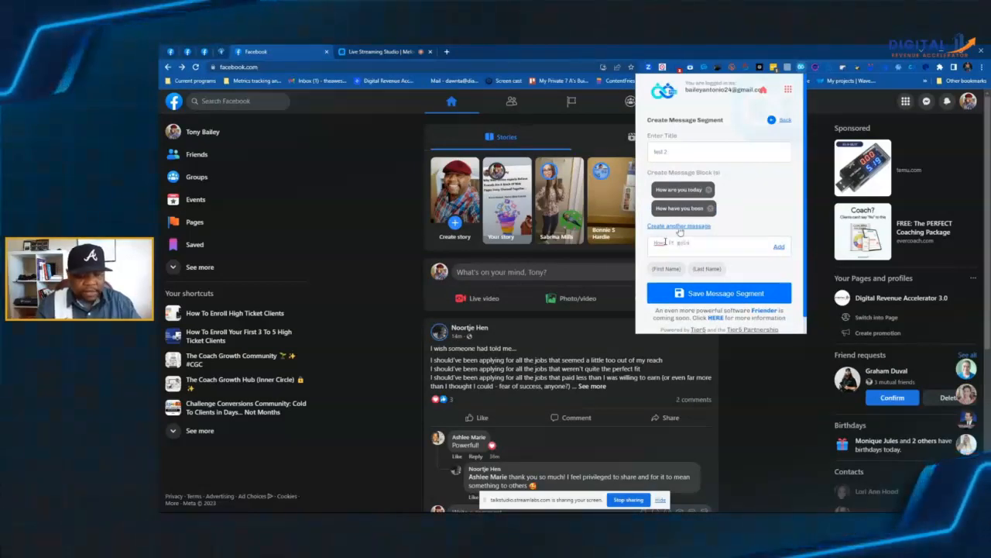
type("g today")
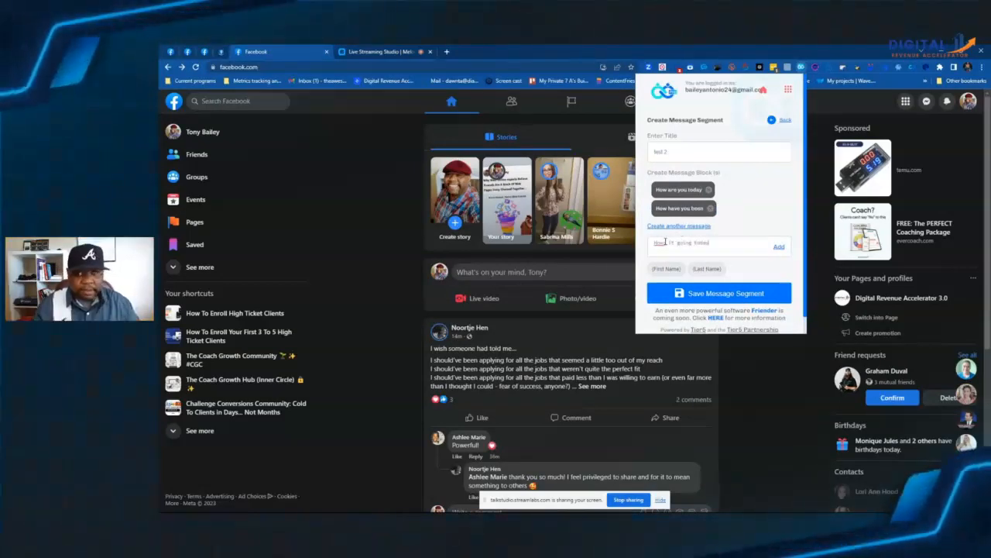
left_click(780, 248)
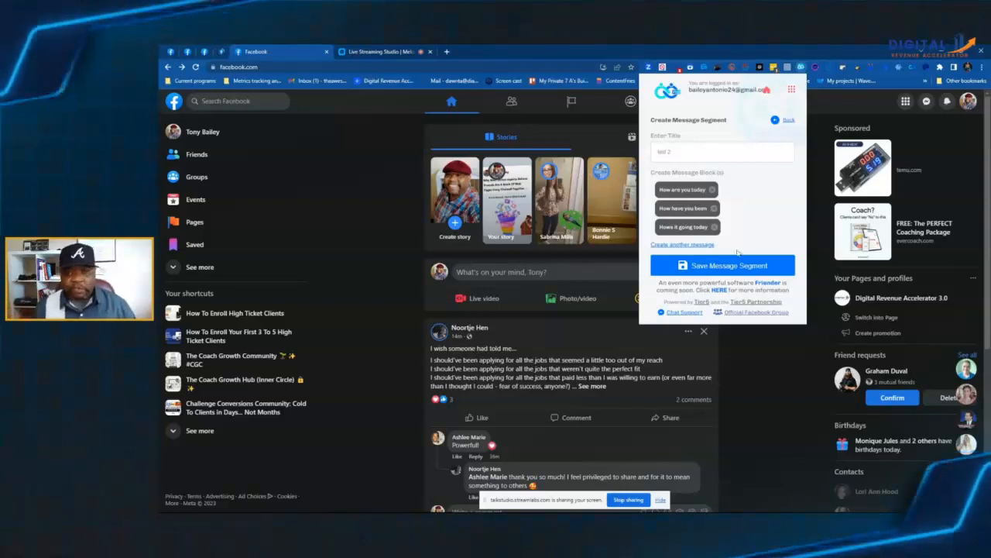
left_click(719, 267)
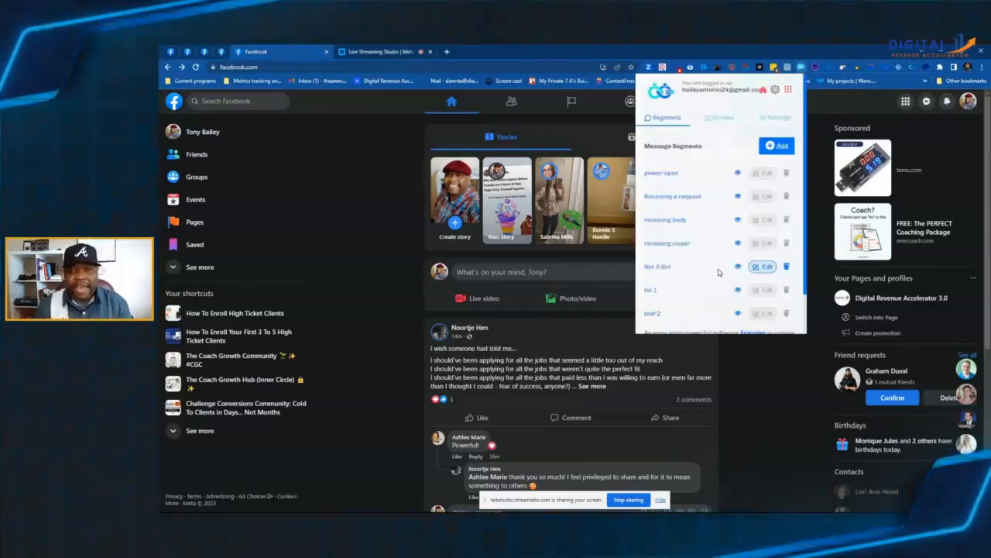
Step: Start a new message group and give it the title "Test 1"
left_click(719, 118)
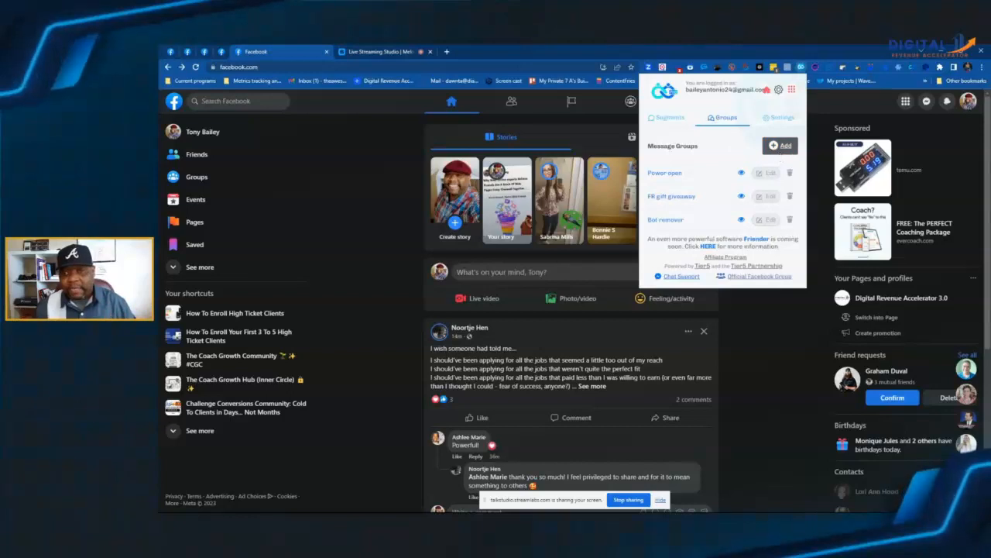
left_click(781, 147)
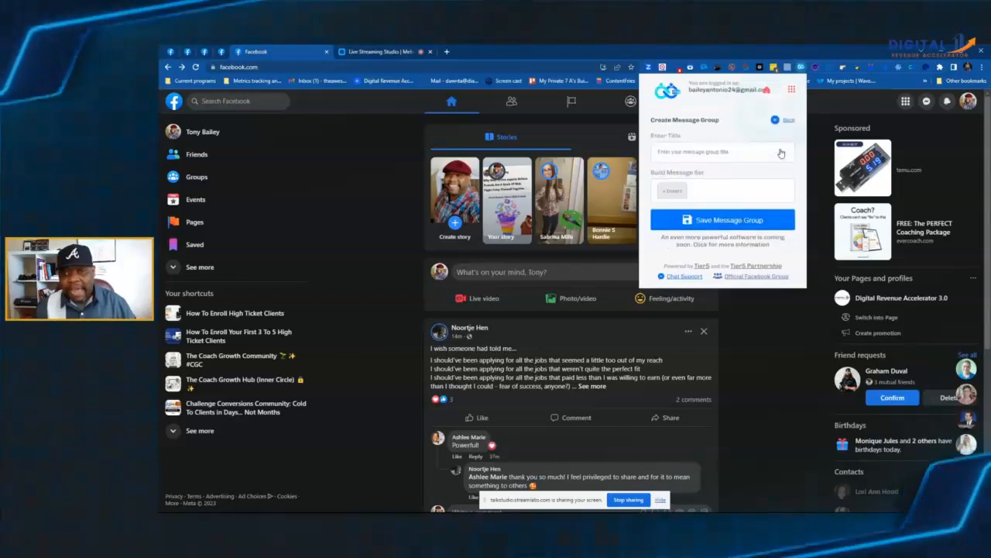
left_click(680, 151)
type("Tes")
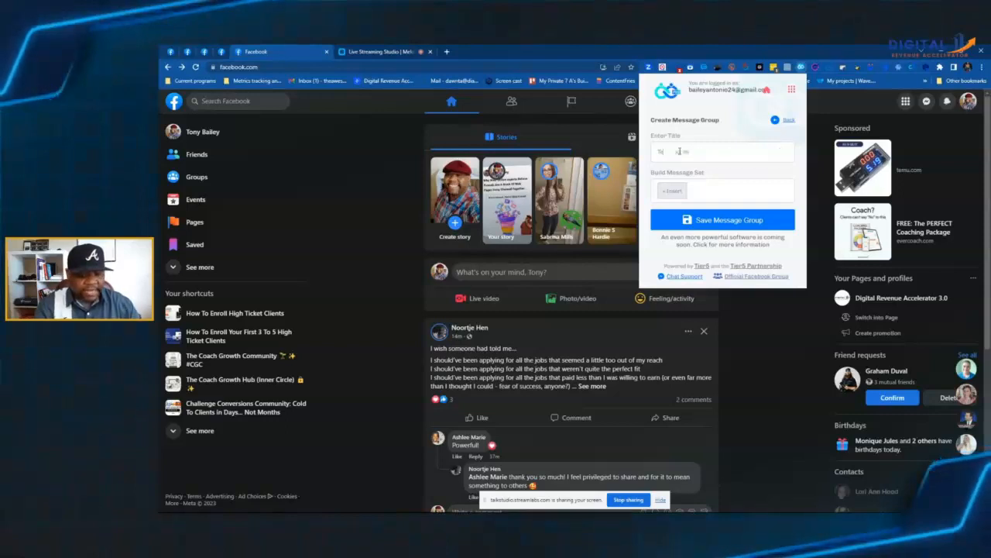
type("t 1")
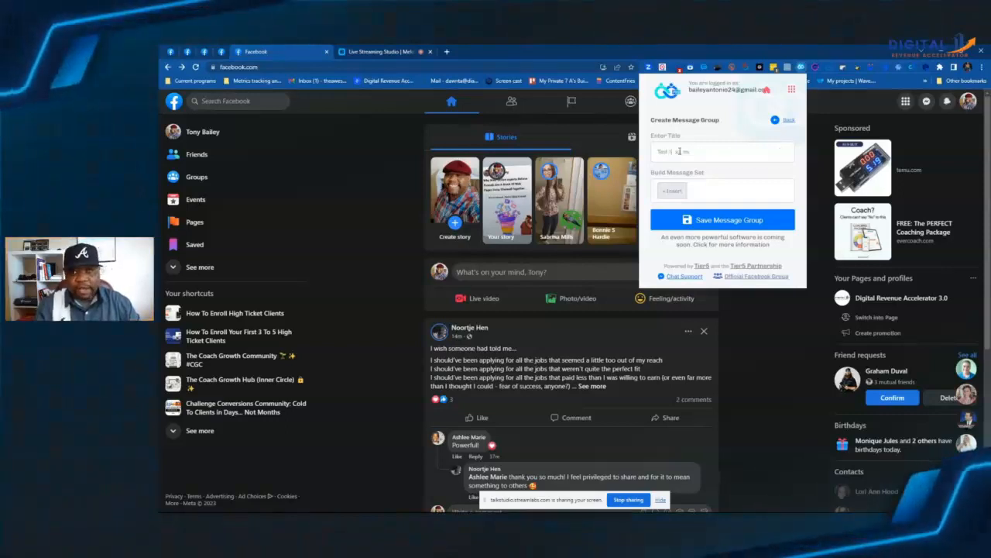
Step: Insert the message segments "tst 1" and "test 2" into the message set of the Test 1 group
left_click(679, 193)
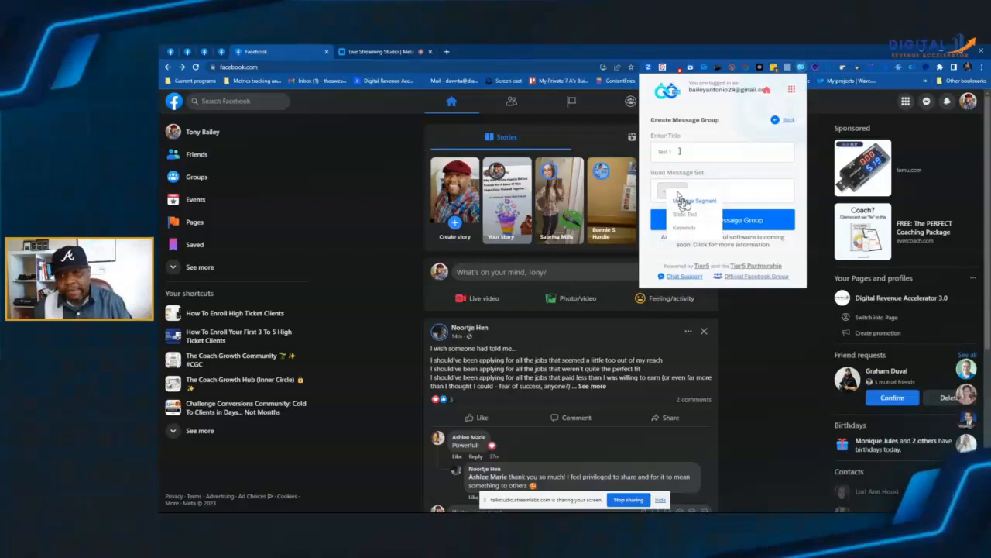
left_click(684, 202)
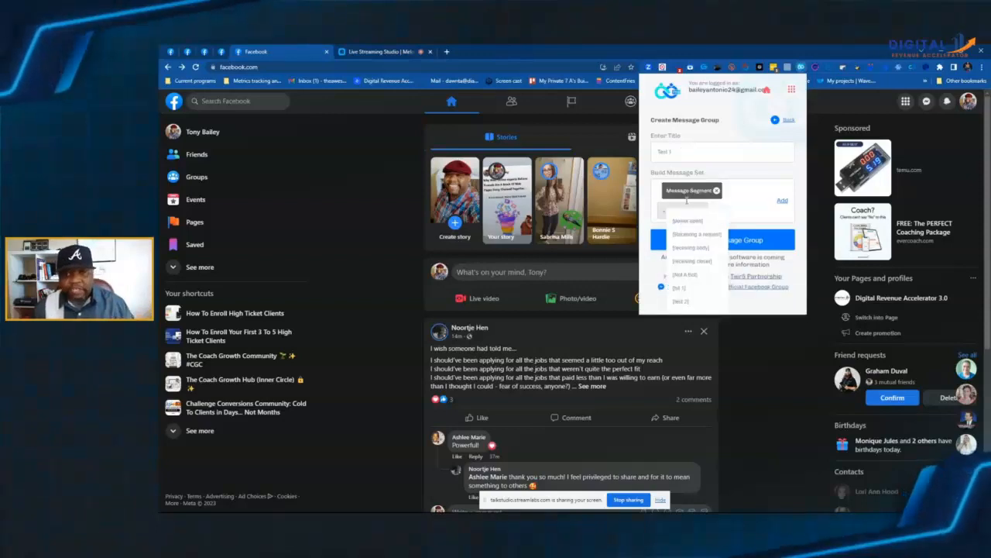
left_click(679, 289)
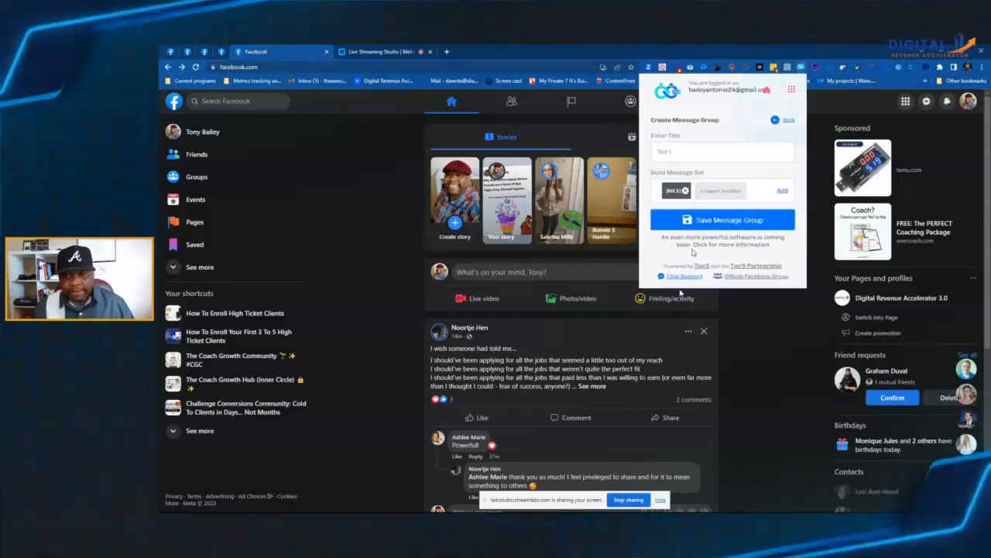
left_click(717, 195)
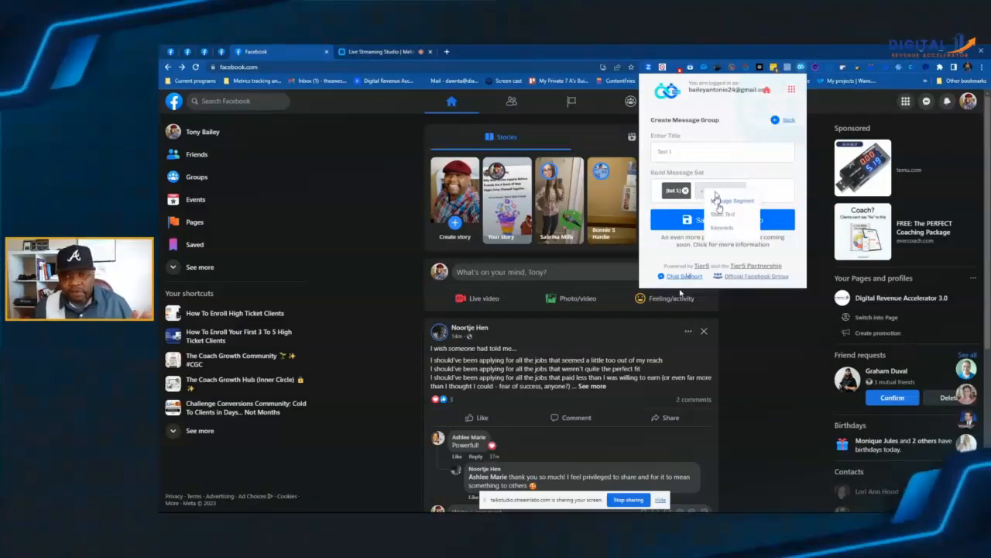
left_click(717, 201)
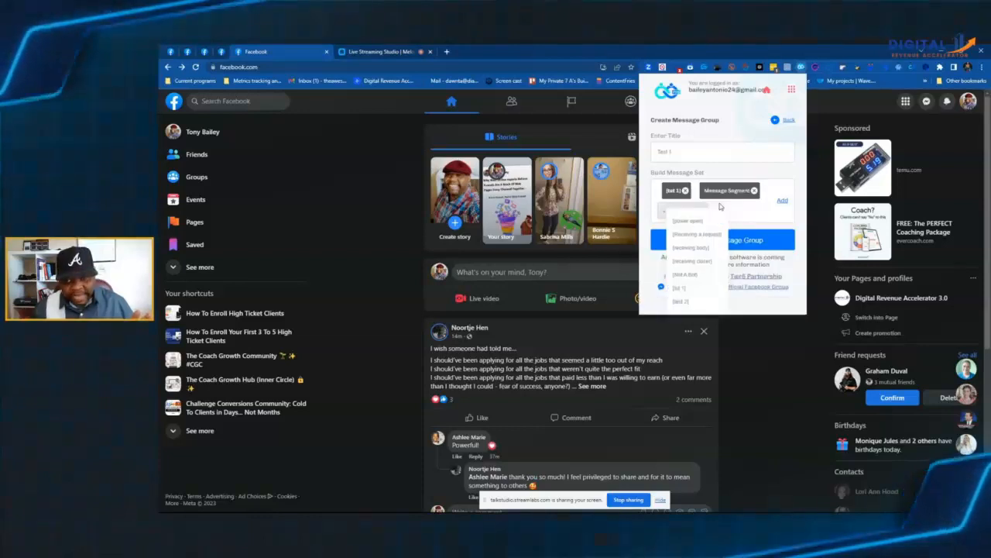
left_click(680, 300)
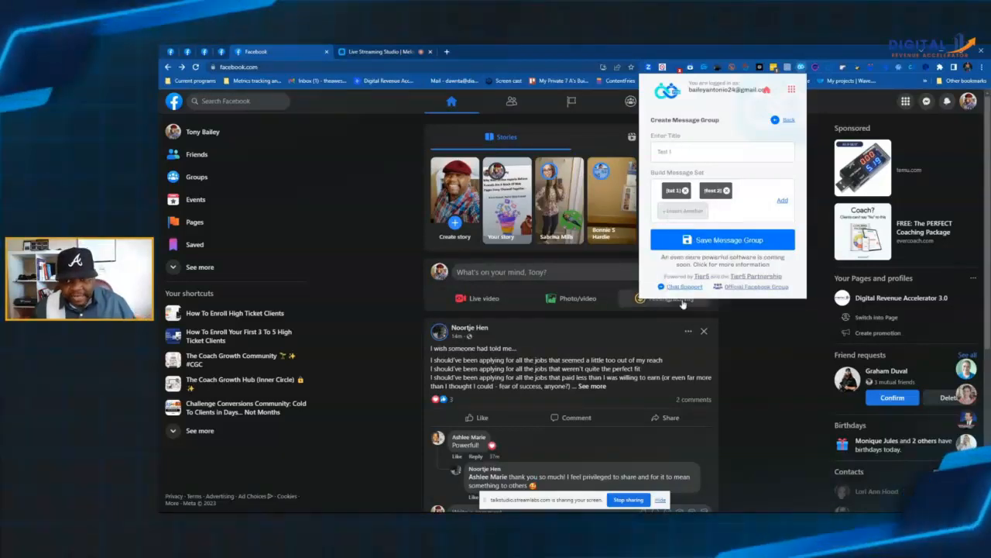
Step: Add the built message set to the Test 1 message group, save the group and close the extension
left_click(782, 201)
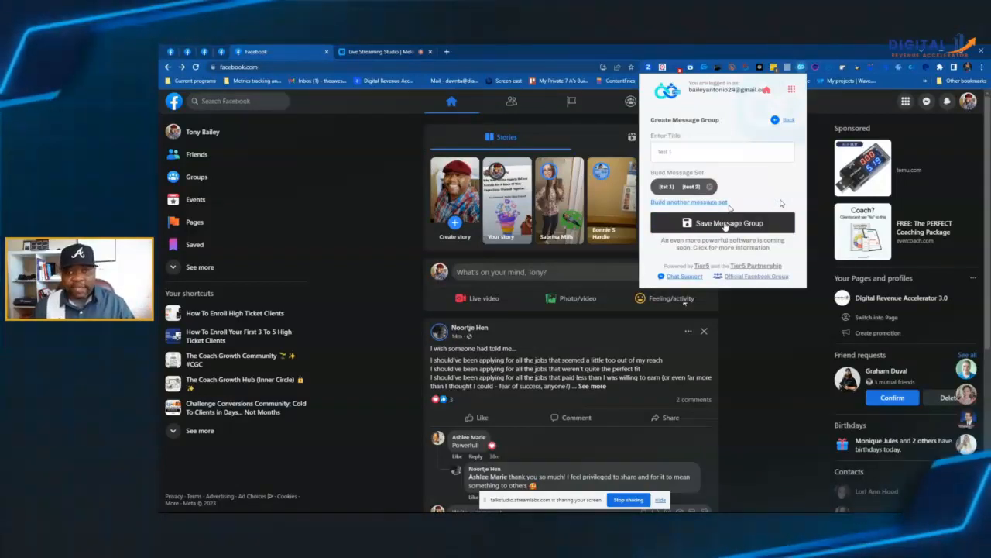
left_click(725, 224)
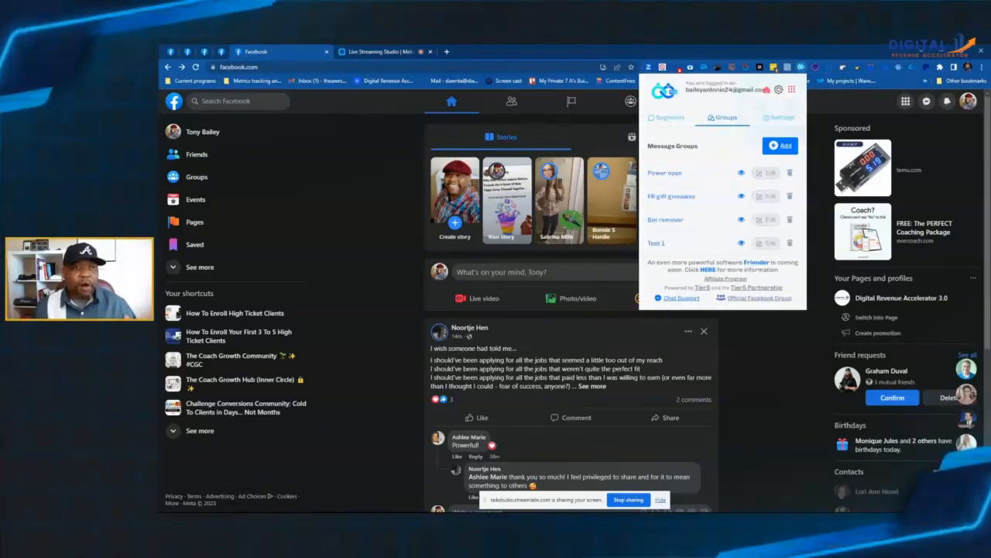
left_click(370, 99)
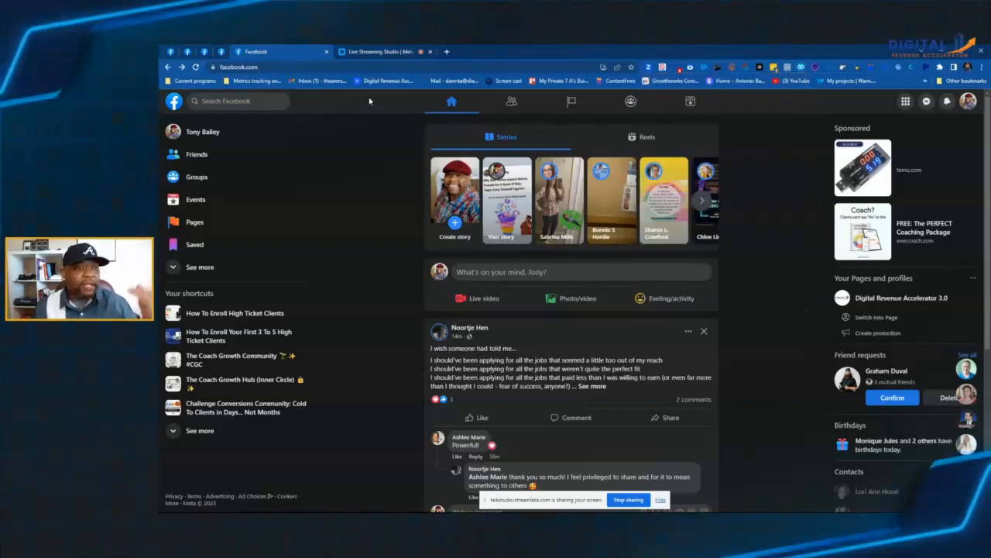
Step: Go to the friend suggestions page on Facebook and open the Friend Connector request settings there
scroll(374, 131, "down", 10)
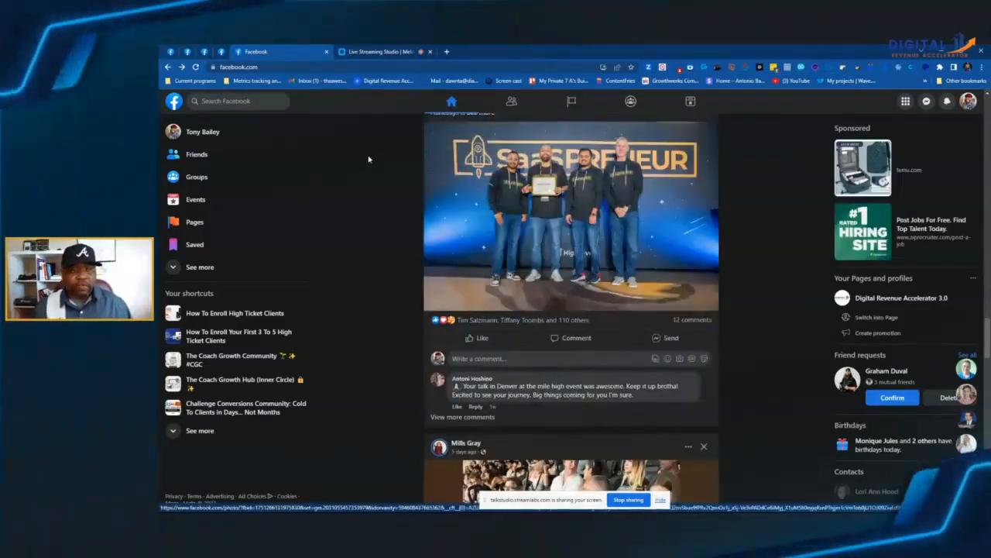
left_click(213, 158)
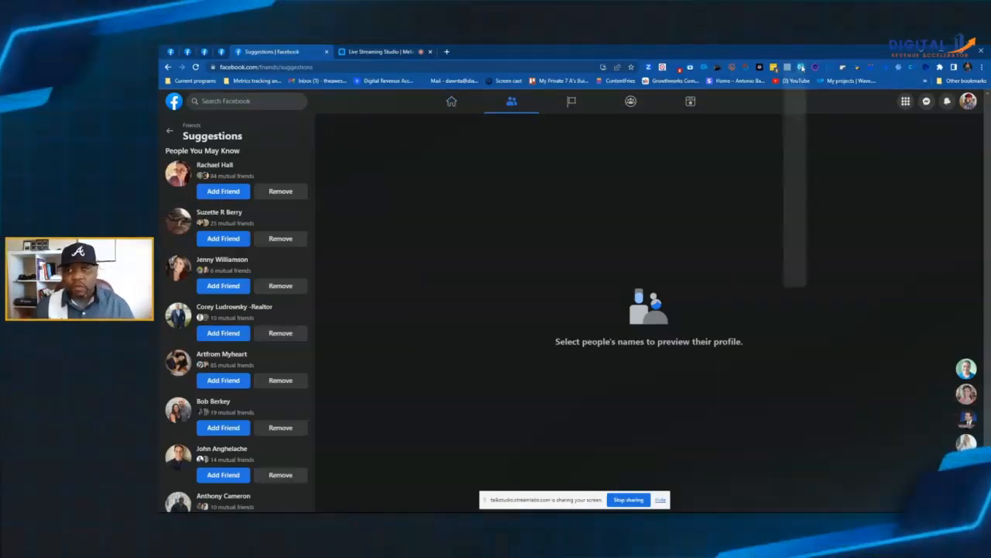
left_click(802, 66)
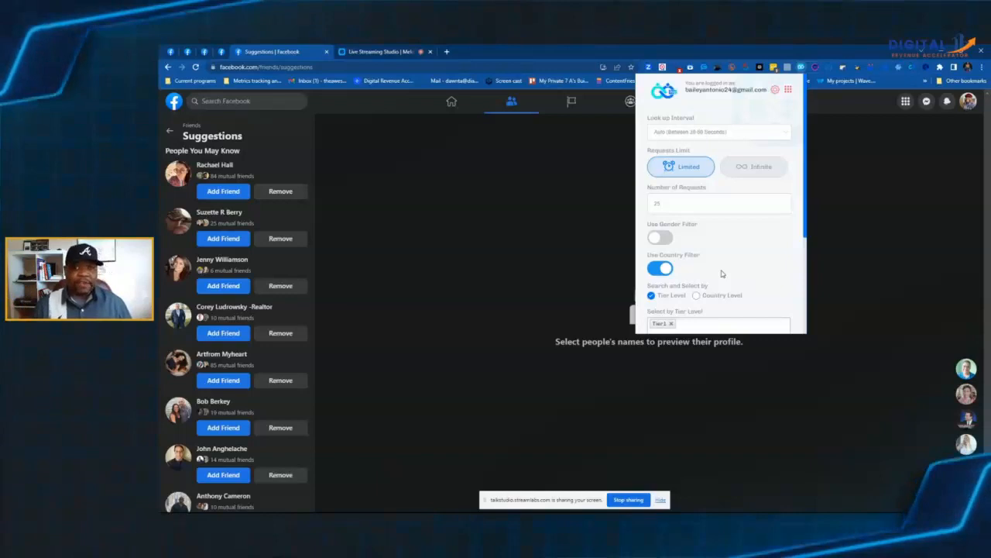
Step: Choose Test 1 as the message group for the friend requests and run the script
scroll(720, 274, "down", 4)
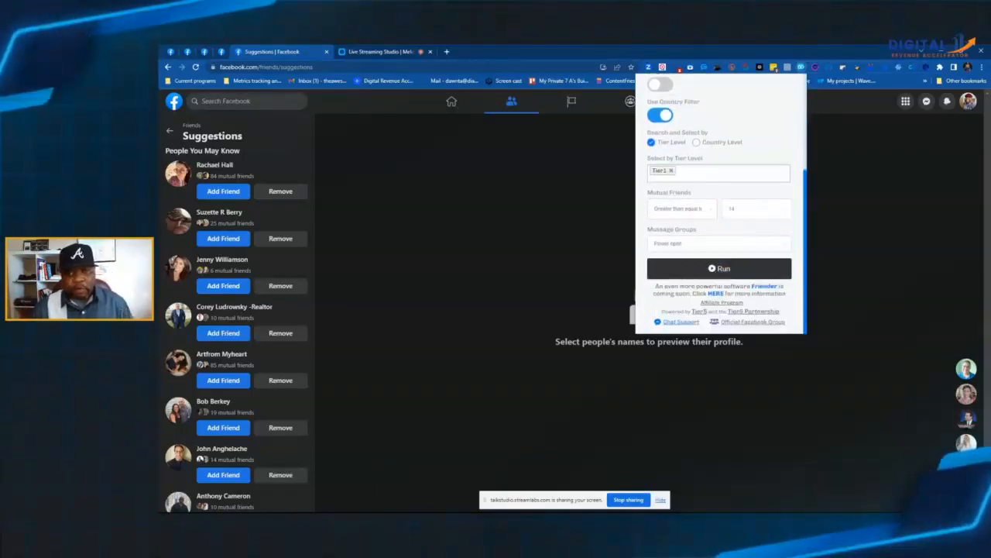
left_click(751, 244)
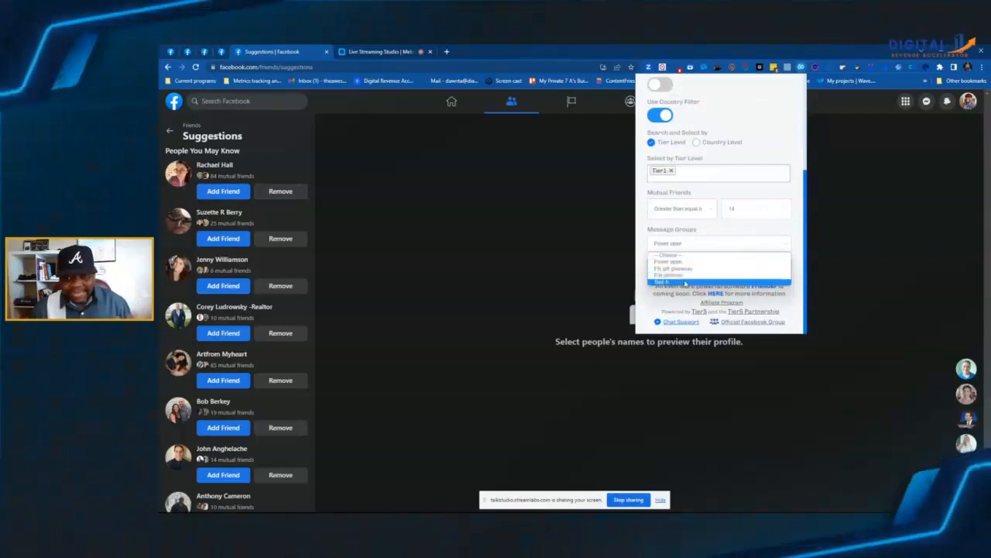
left_click(685, 282)
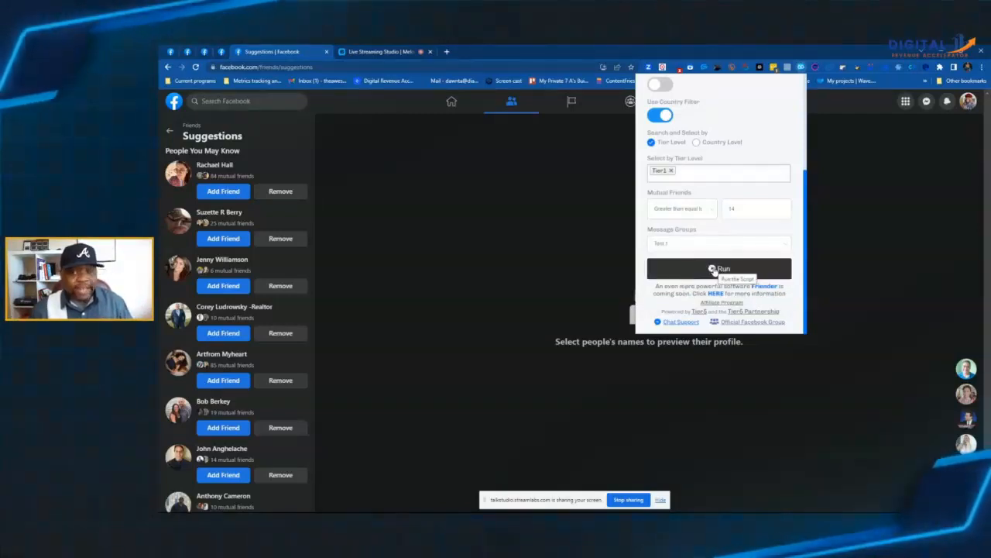
left_click(711, 269)
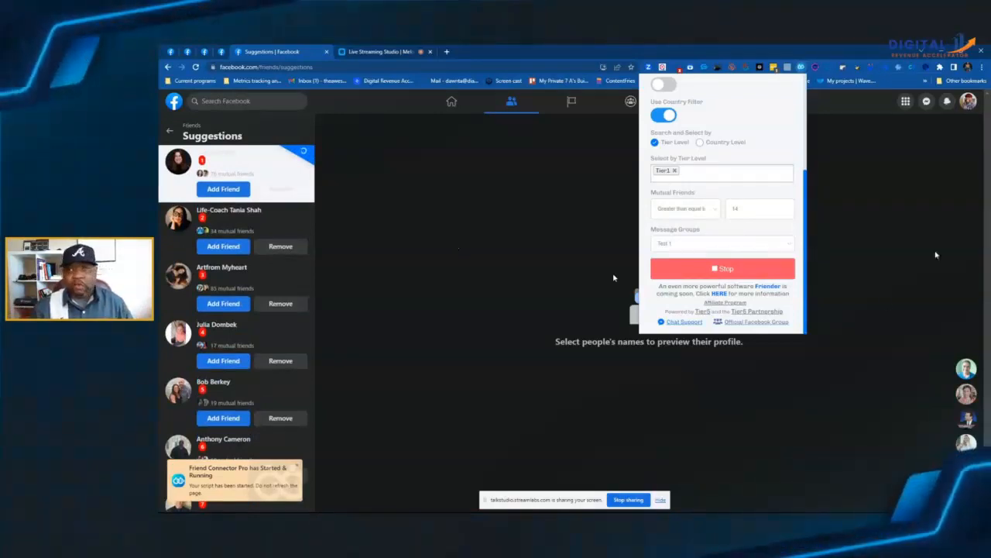
Step: Examine the profiles opened by the running script and the greeting sent in each chat, returning to the suggestions page after each
left_click(933, 110)
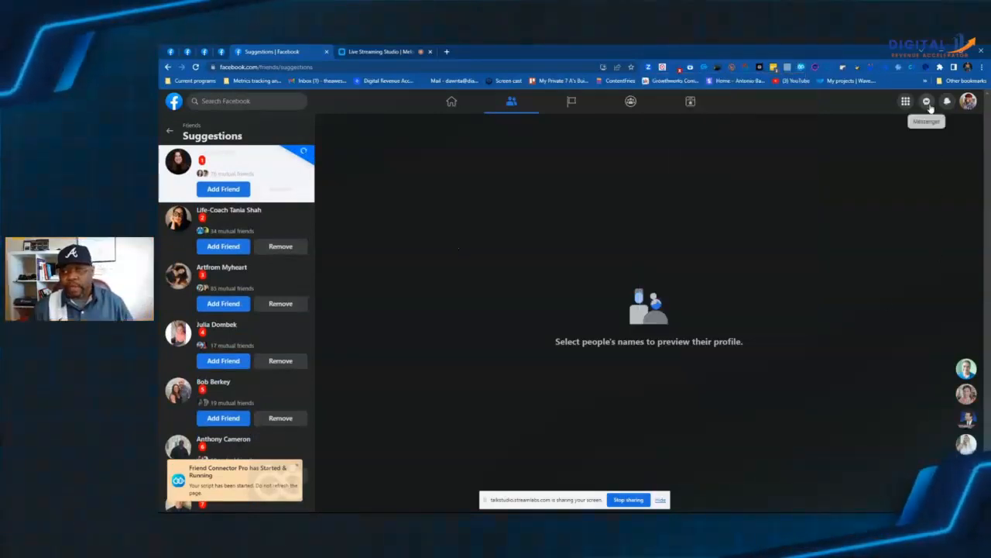
left_click(929, 103)
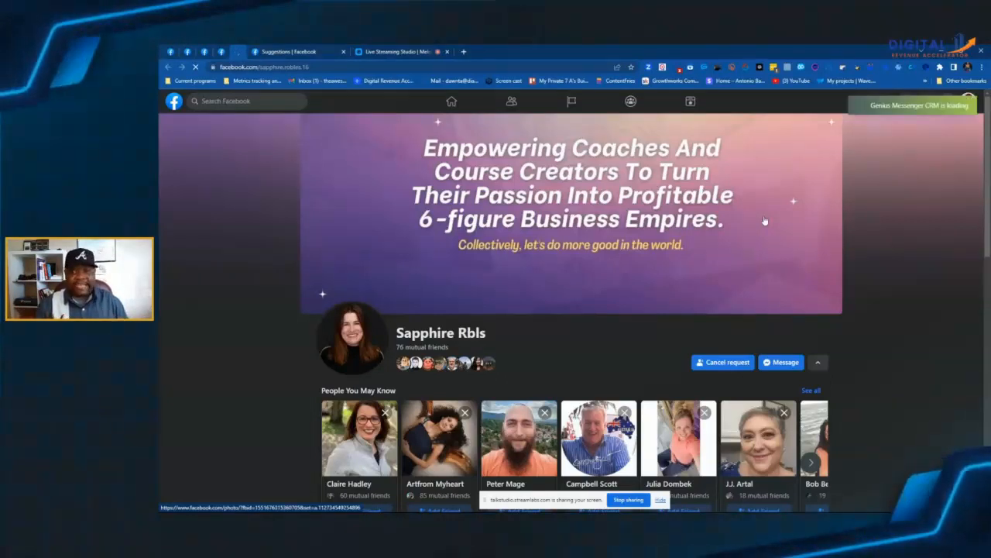
scroll(763, 221, "down", 3)
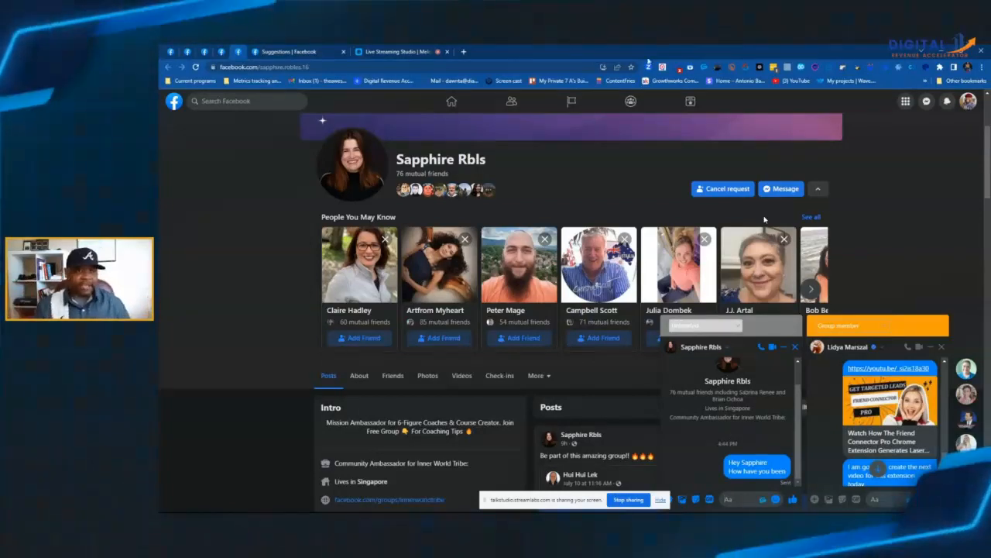
left_click(306, 53)
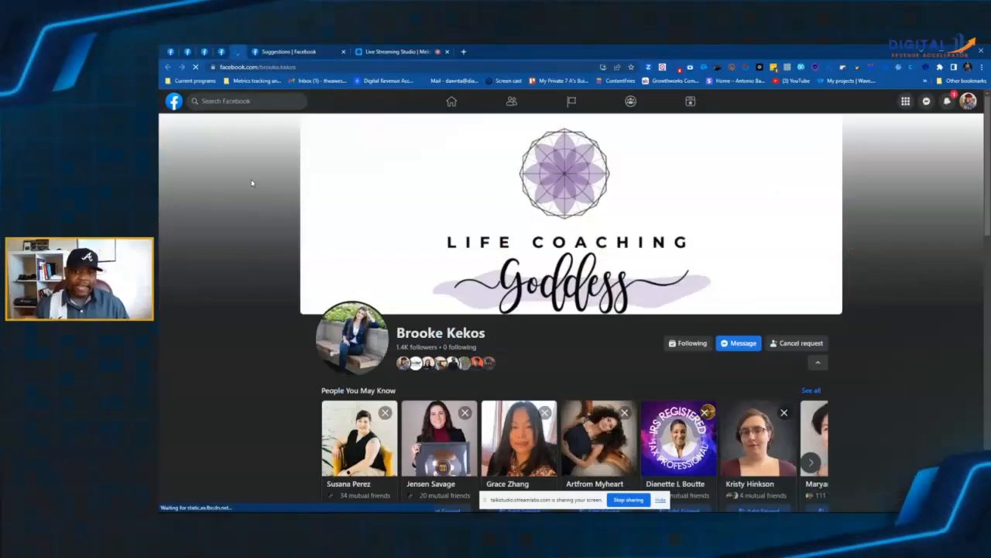
scroll(251, 183, "down", 4)
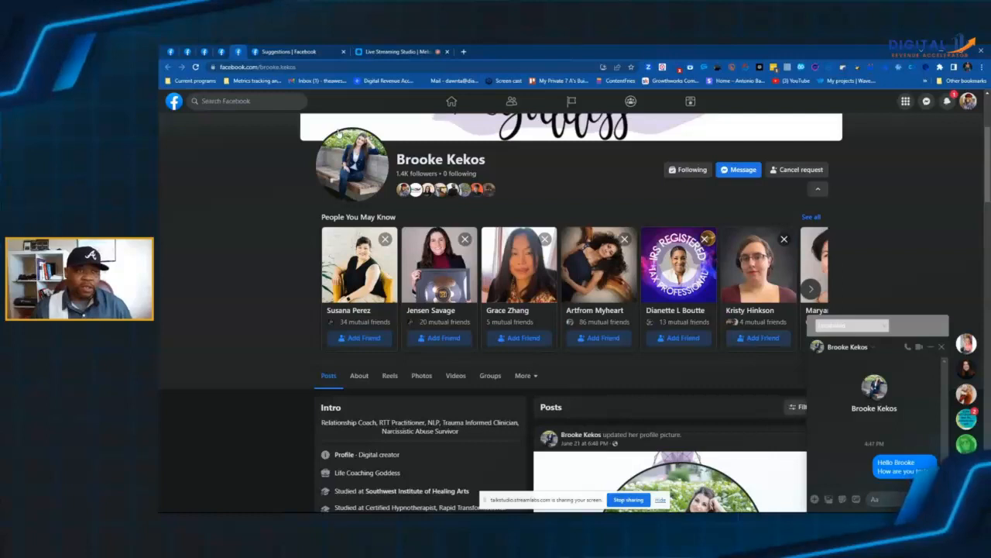
left_click(289, 52)
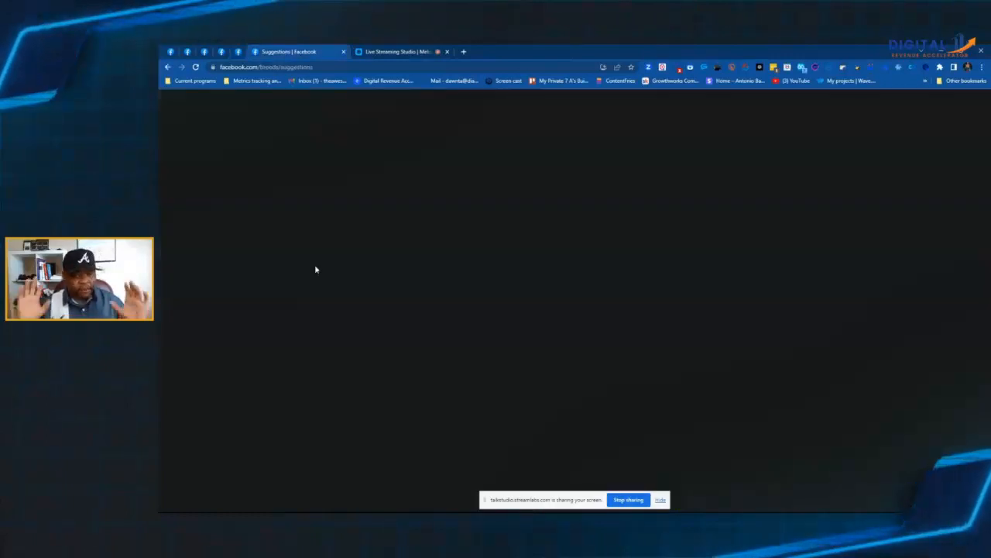